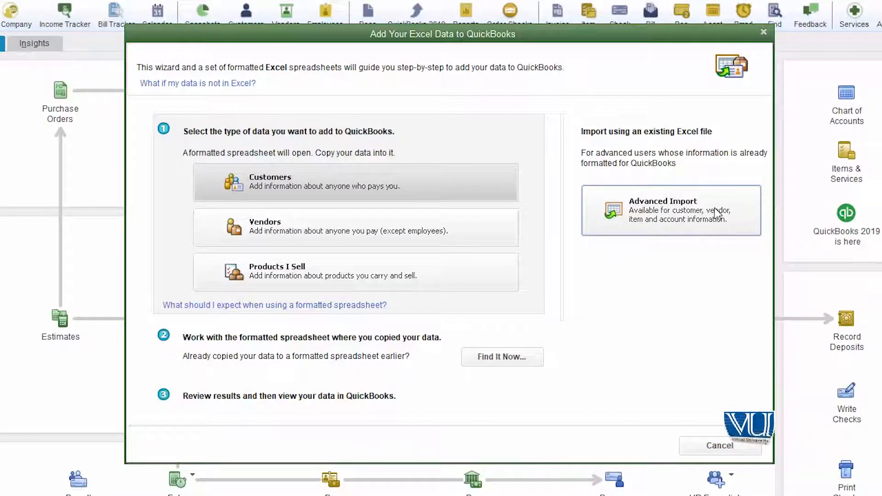
Step: Start an advanced import and choose the sample Excel workbook on the Desktop as the file
click(715, 211)
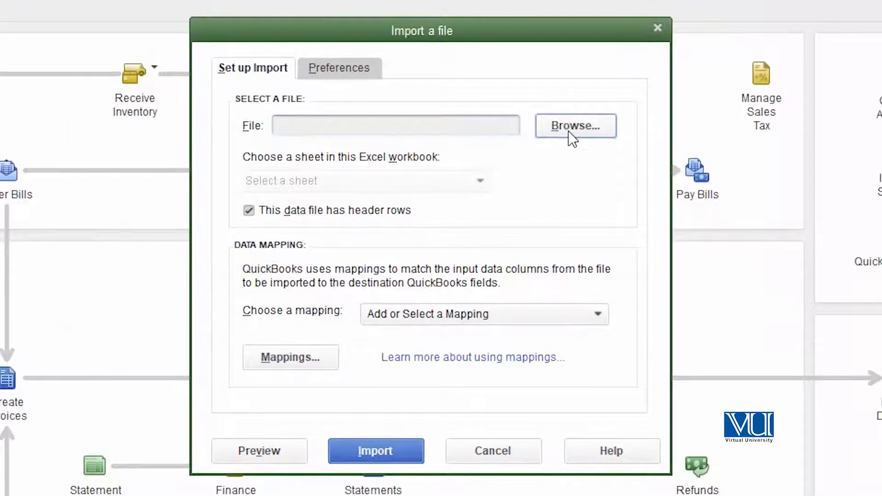
click(570, 130)
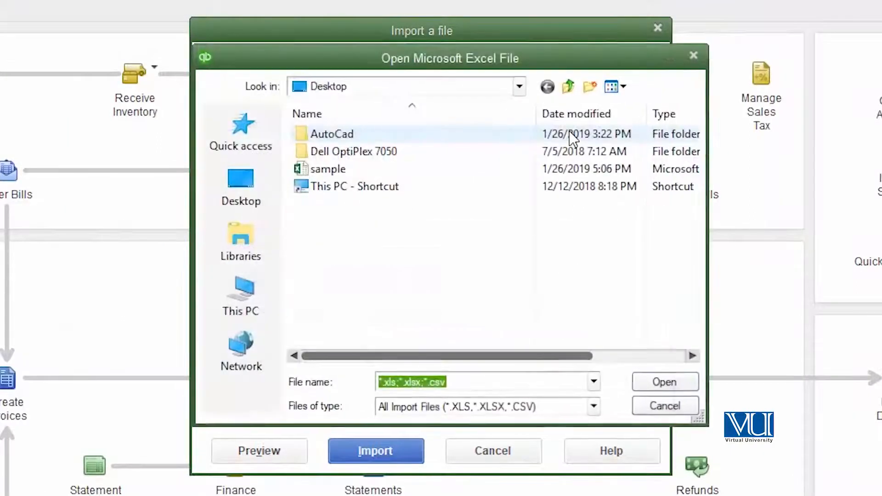
click(330, 170)
click(653, 380)
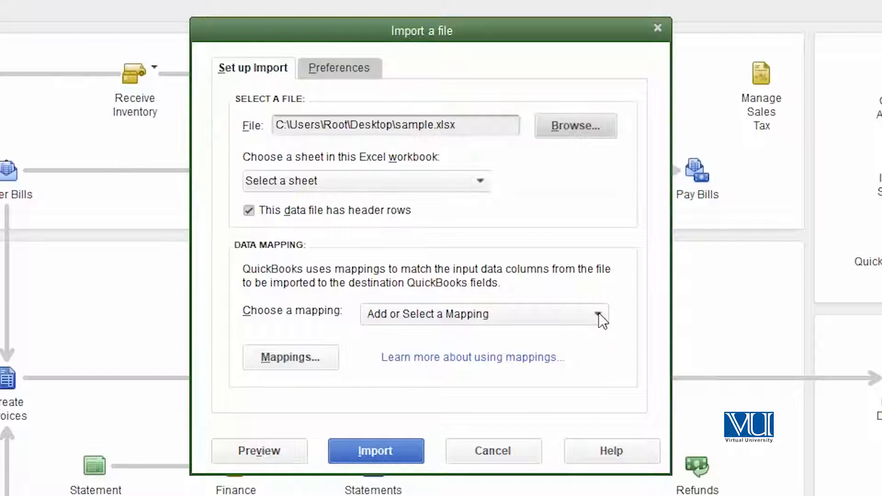
click(599, 313)
click(534, 356)
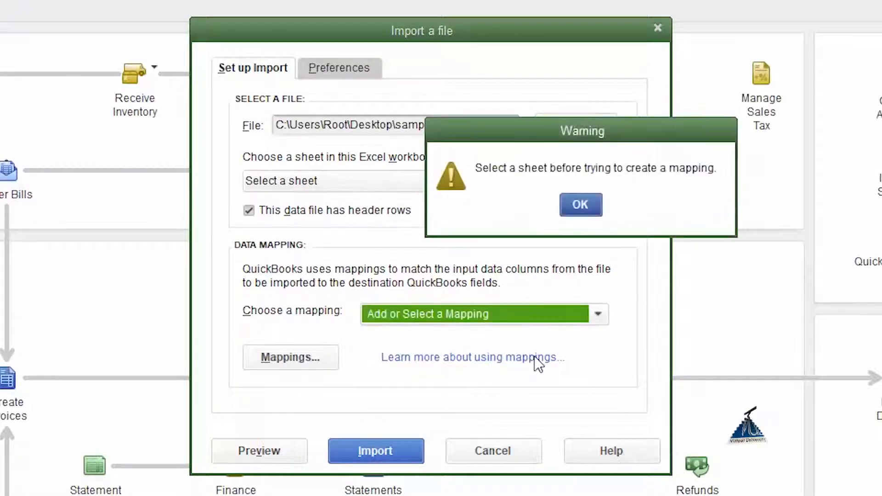
click(580, 204)
Step: Choose Sheet1 of the workbook and add a new mapping named Customer with the import type Customer
click(481, 180)
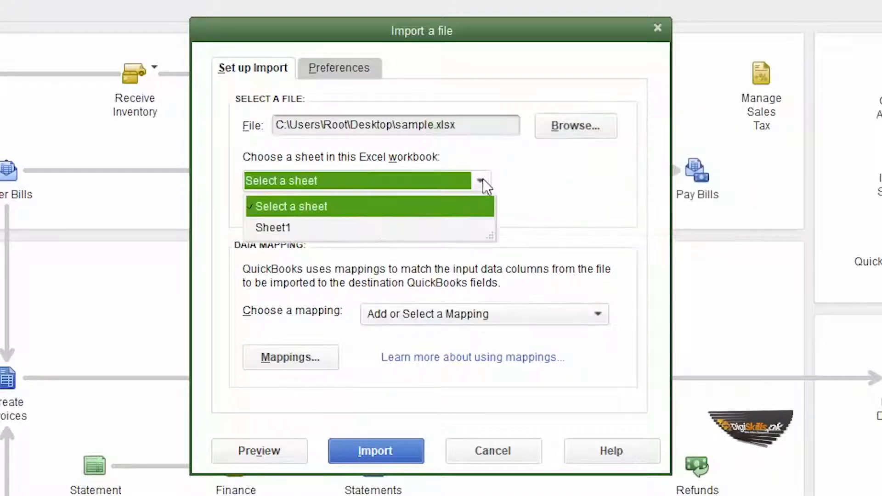
click(379, 227)
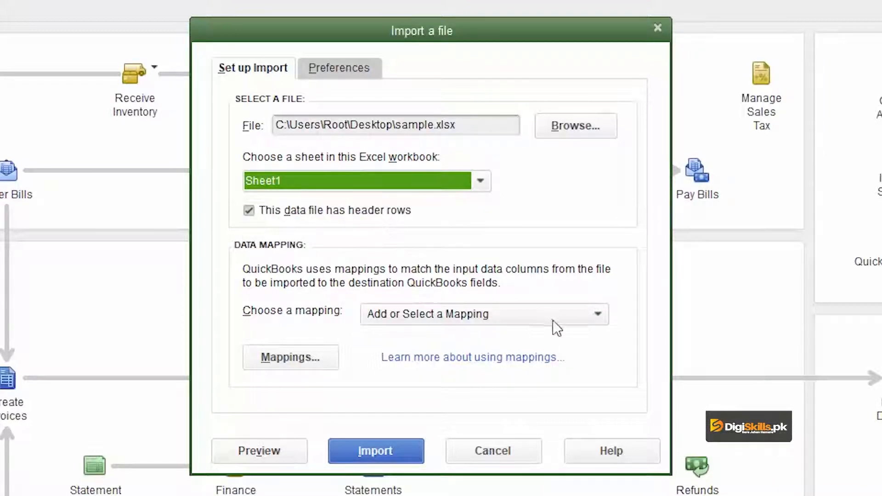
click(597, 315)
click(407, 358)
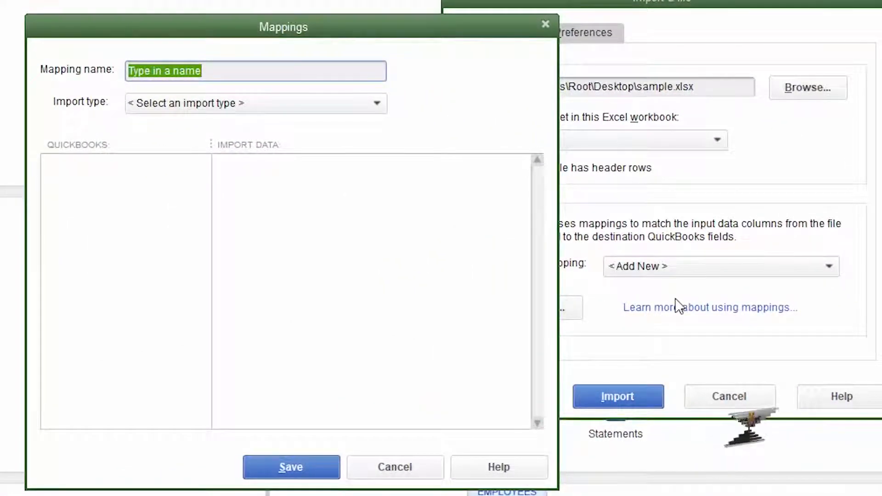
text(Customer)
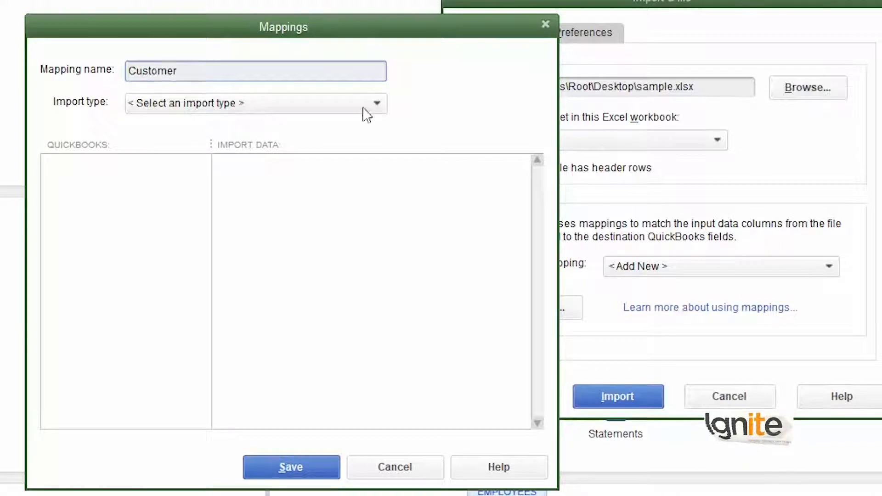
click(363, 105)
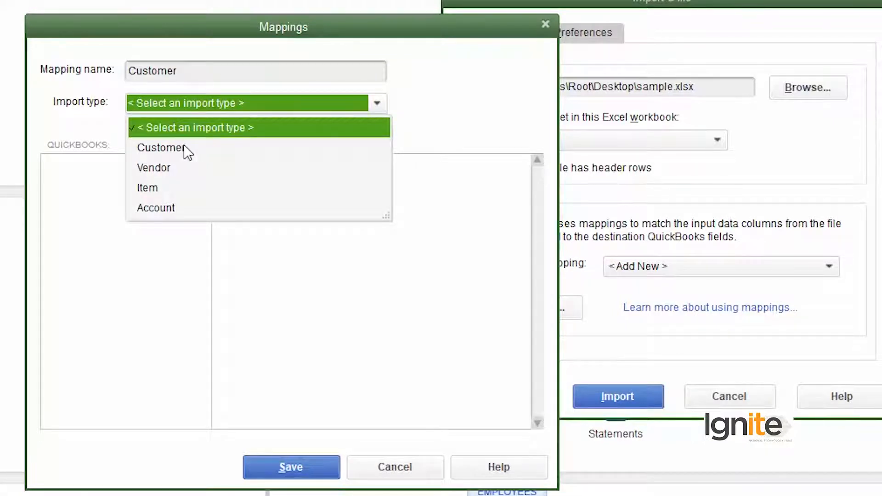
click(186, 149)
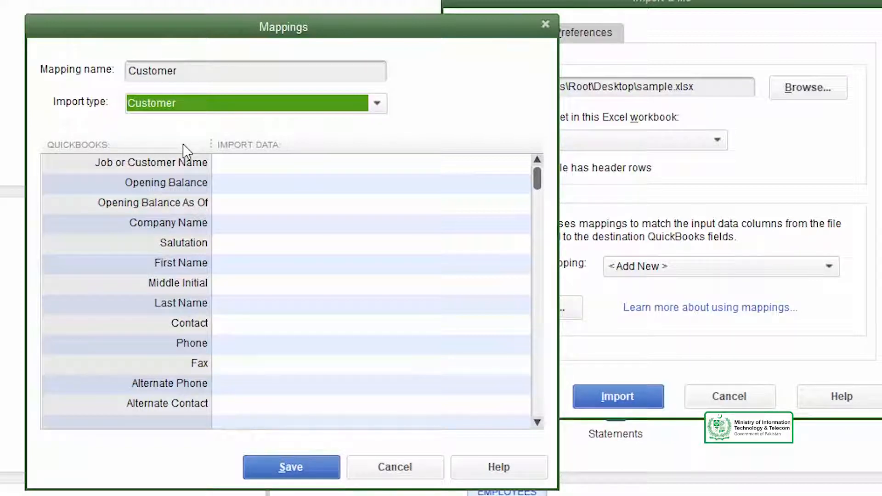
Step: Map Job or Customer Name to Name, Phone to Phone, and Billing Address 1 to address
drag(537, 178, 508, 134)
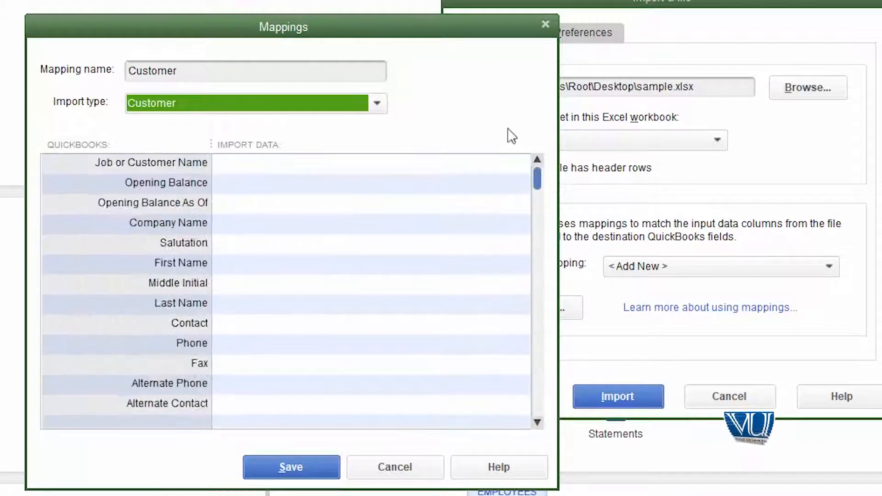
click(278, 163)
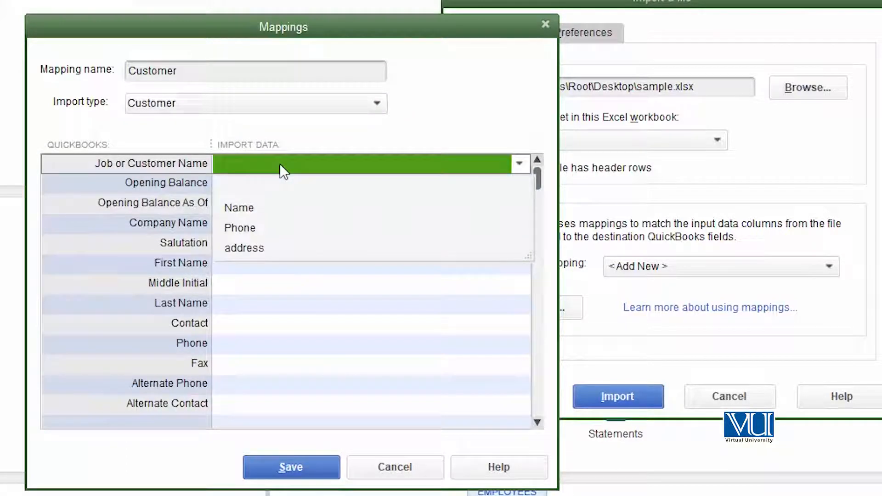
click(244, 211)
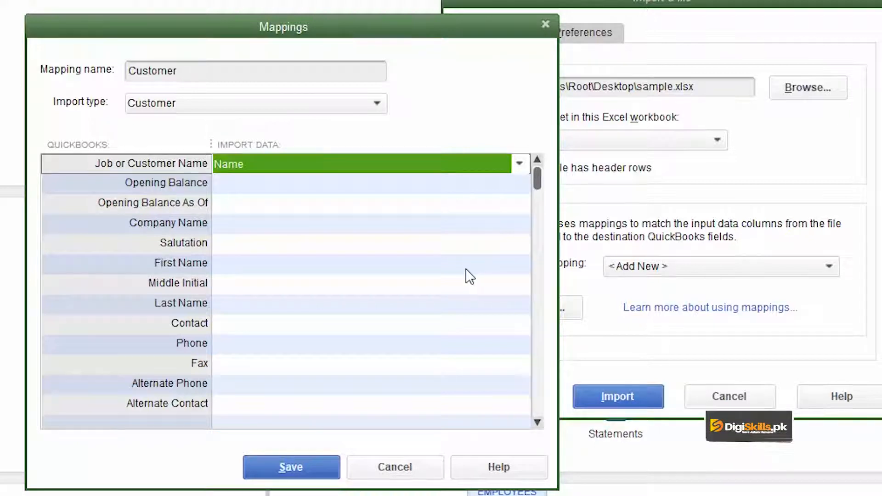
scroll(440, 256, down, 1)
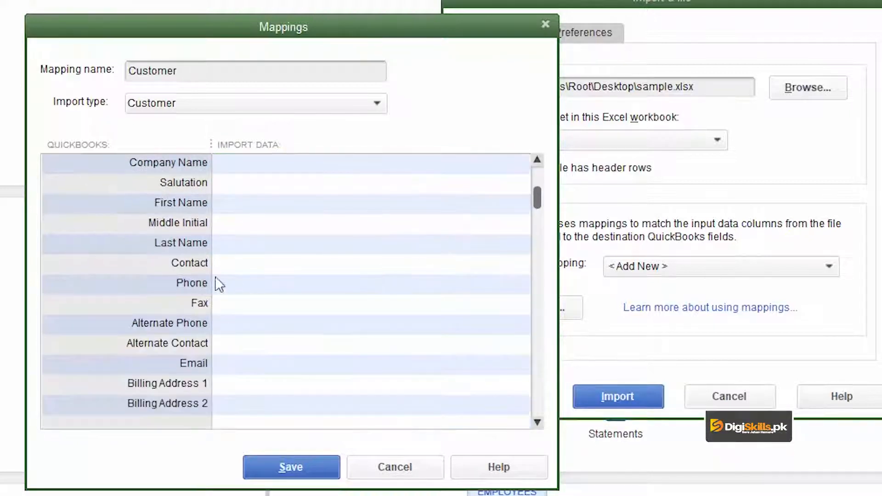
click(382, 285)
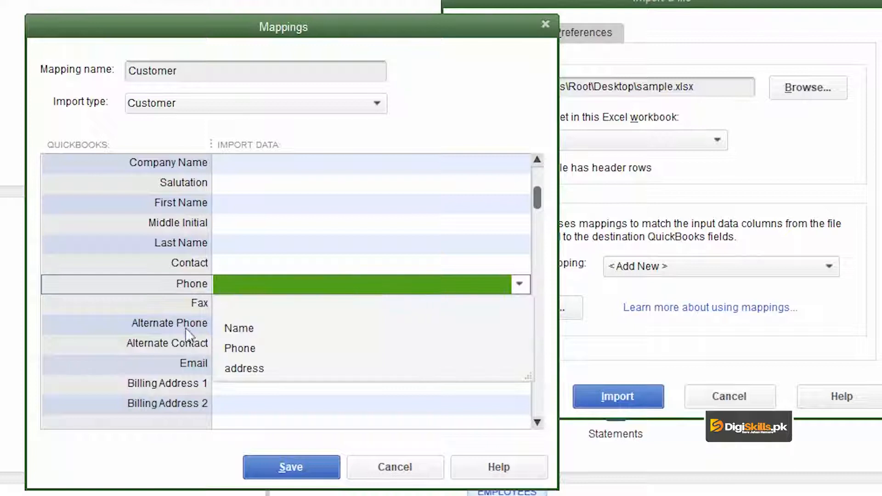
click(241, 348)
scroll(253, 339, down, 1)
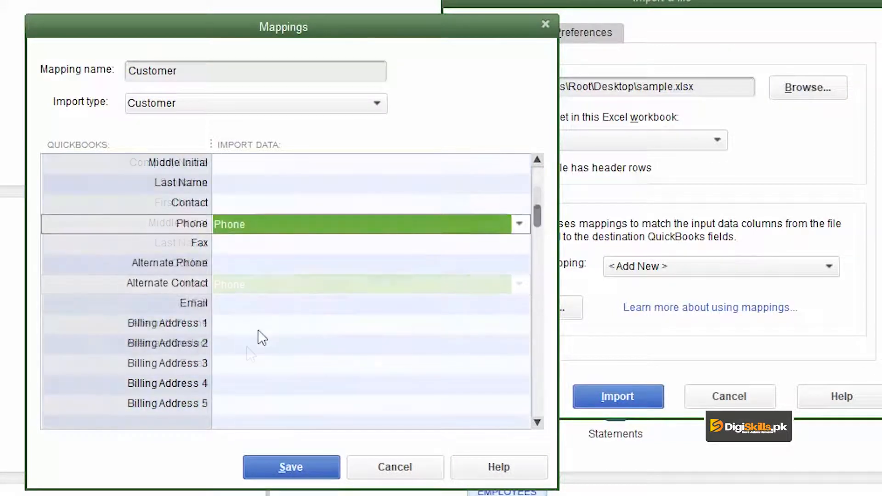
click(257, 326)
click(261, 408)
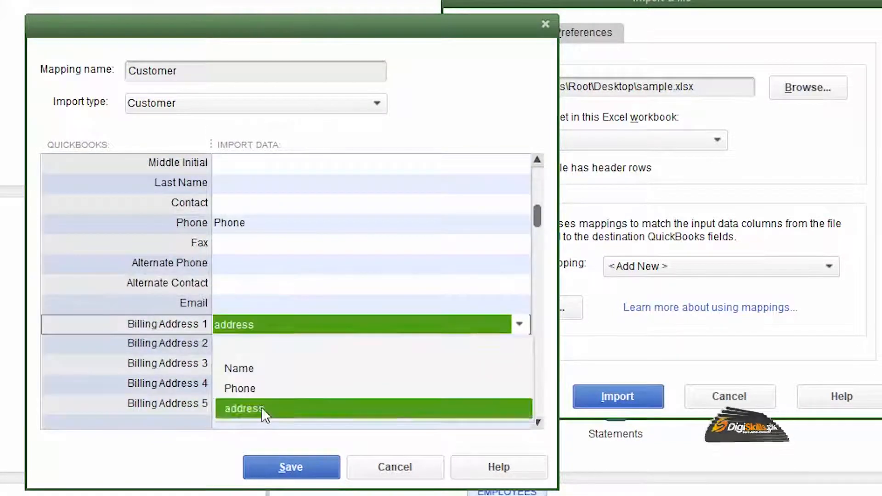
Step: Review the field assignments in the Customer mapping and save it
drag(536, 211, 534, 165)
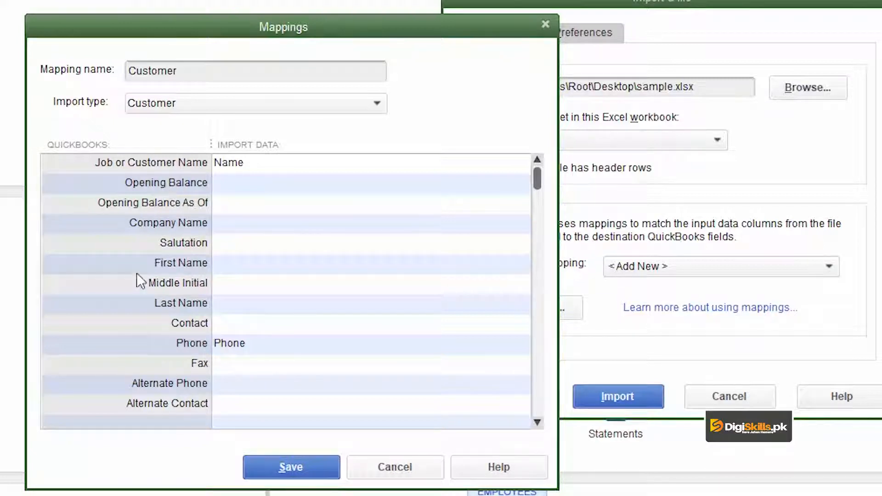
scroll(137, 278, down, 6)
scroll(140, 280, up, 6)
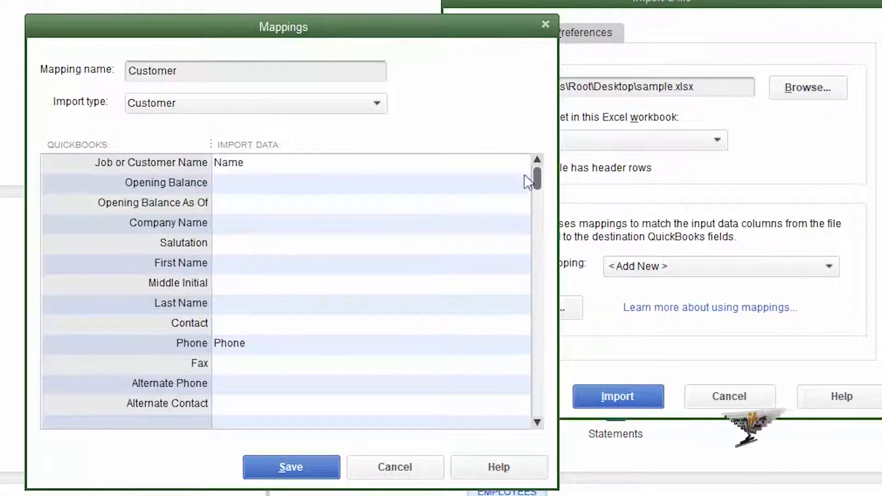
click(515, 163)
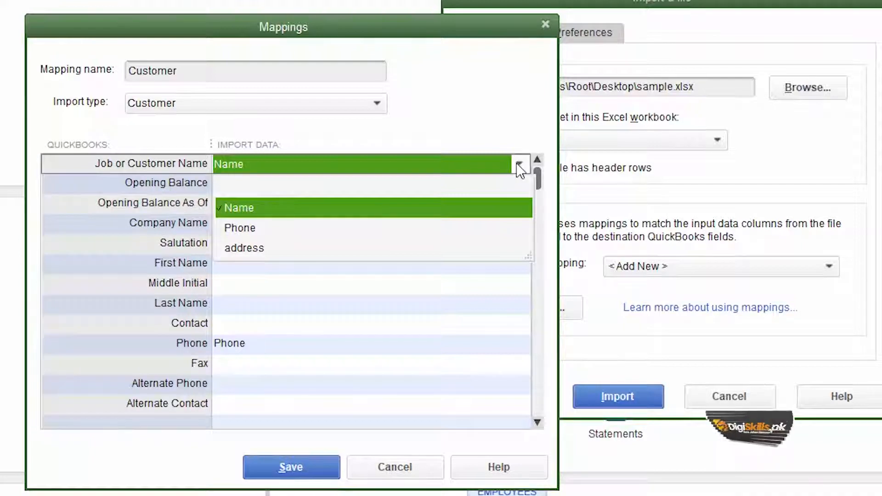
click(290, 473)
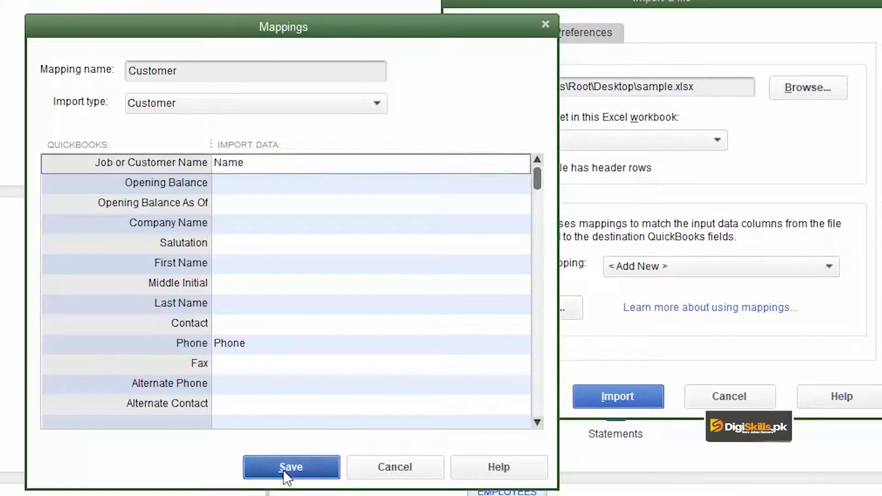
click(287, 471)
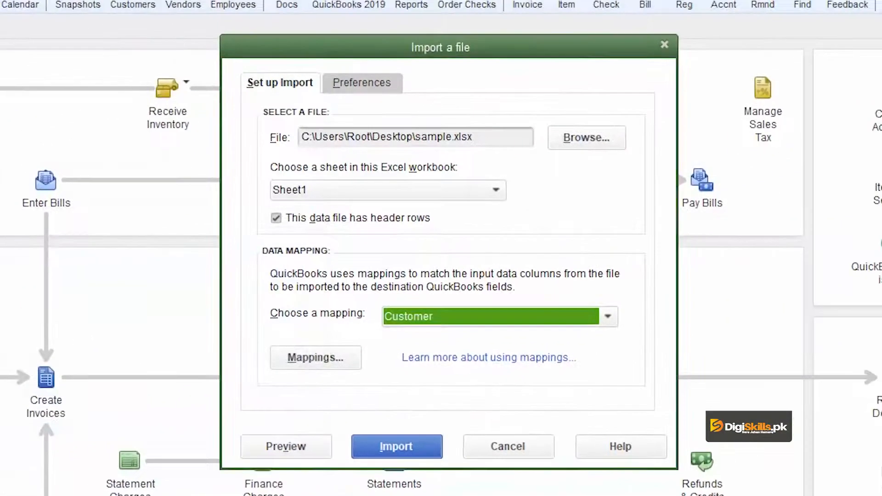
Step: Preview the mapped customer data and import it into the company file without making a backup first
click(301, 442)
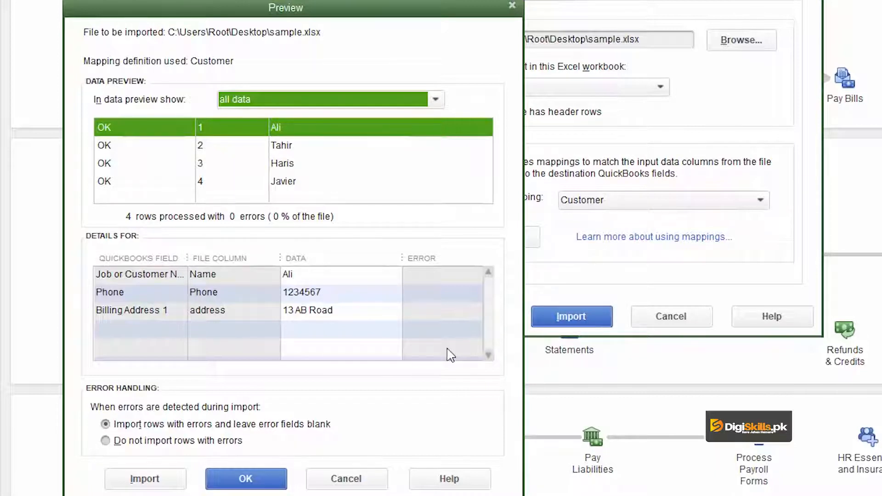
click(265, 480)
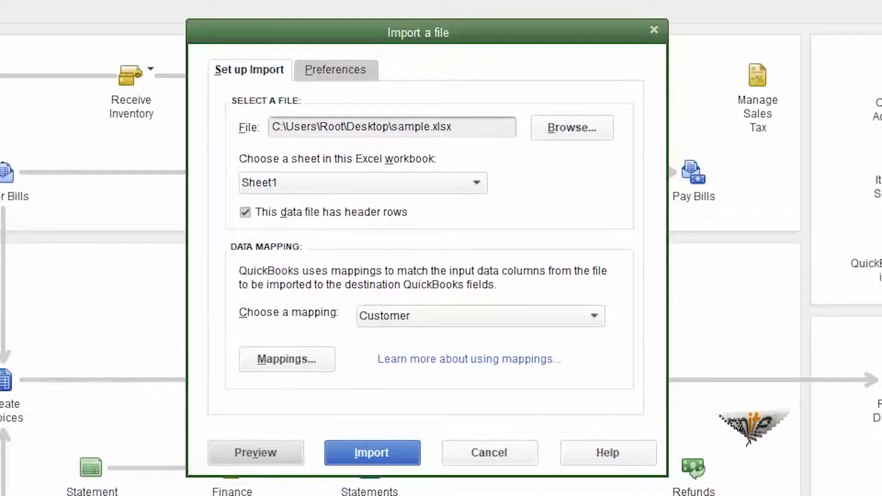
click(391, 459)
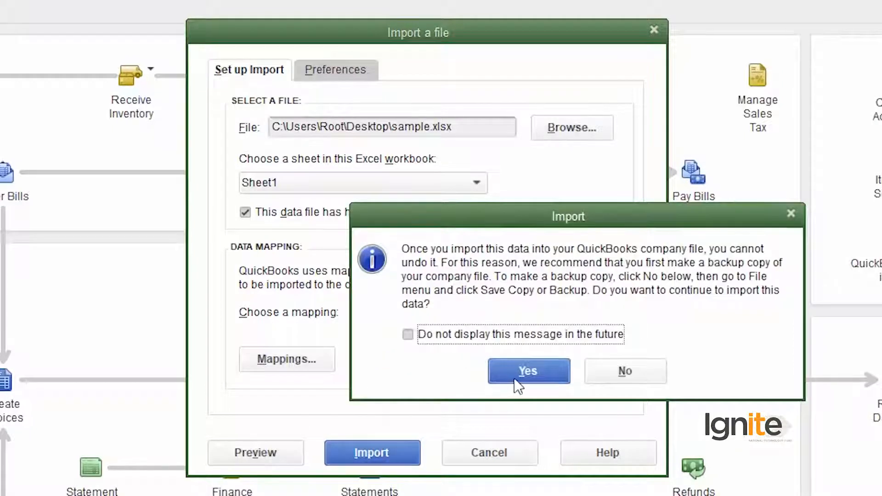
click(514, 379)
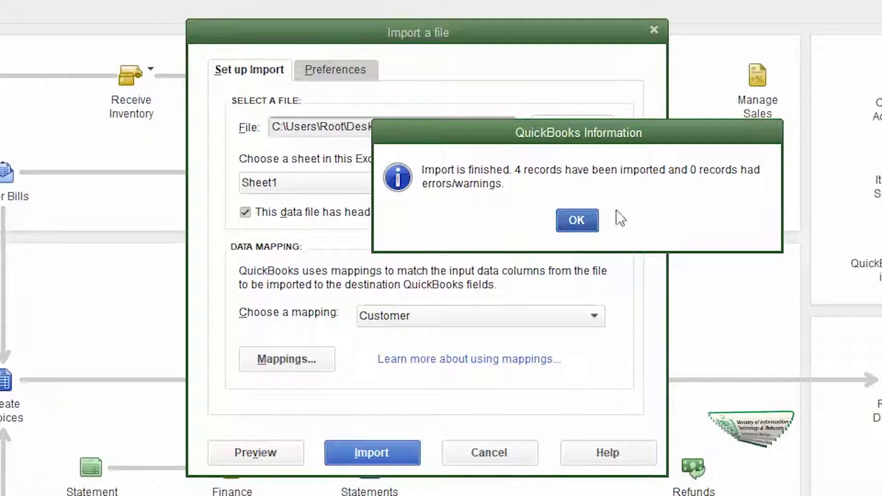
click(582, 215)
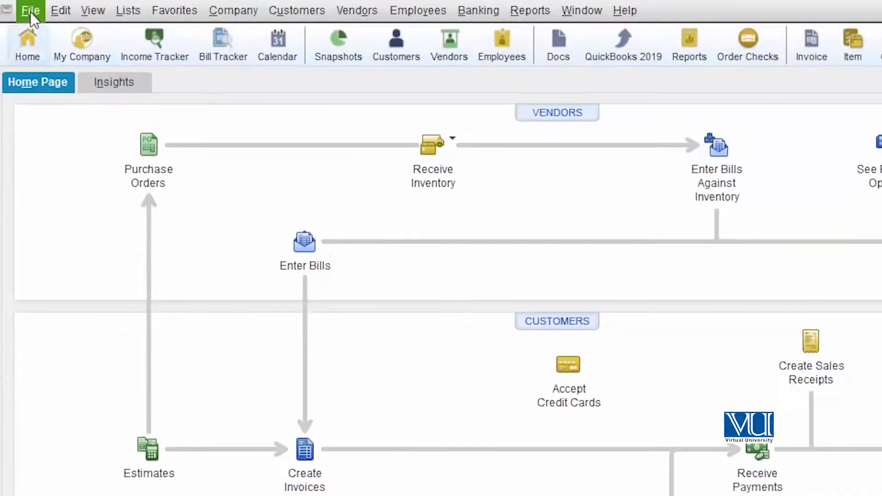
Step: Start a local backup of the company file and choose D:\QB\ as the folder for backup copies
click(16, 18)
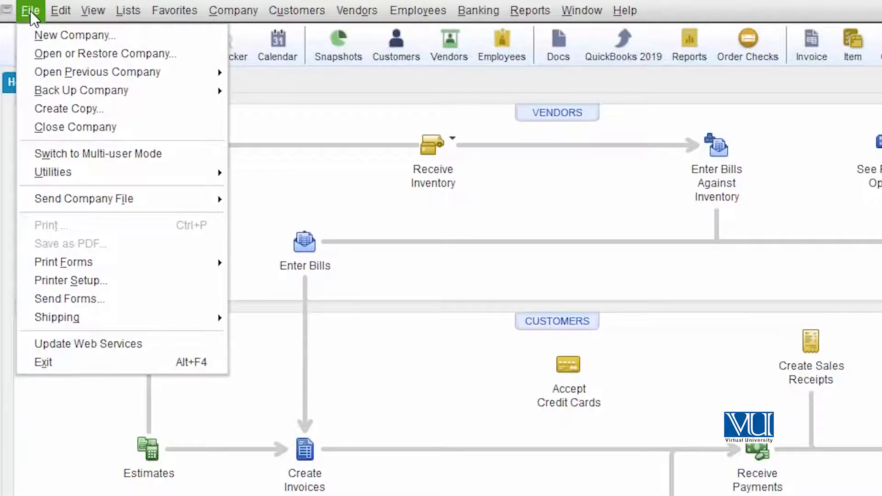
mouse_move(145, 197)
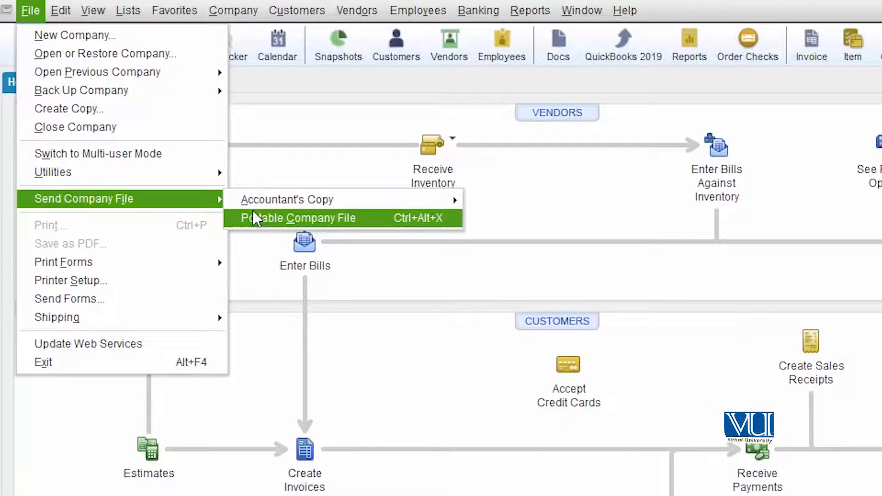
mouse_move(200, 89)
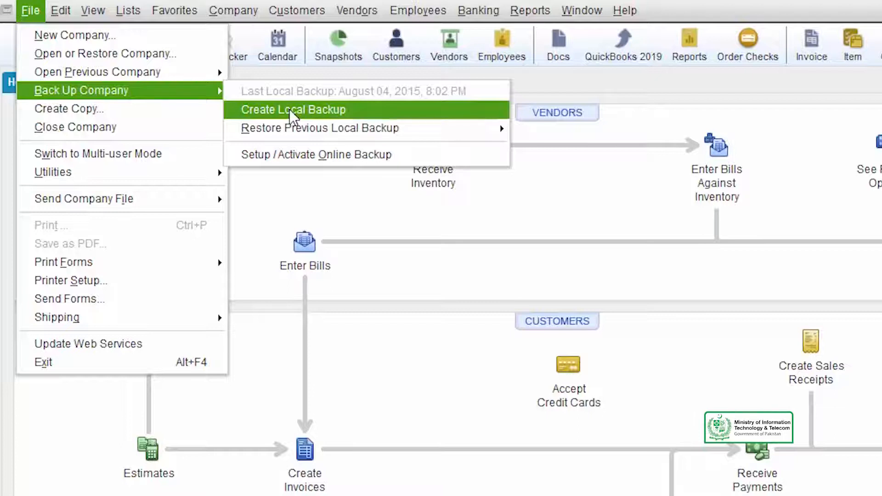
click(290, 109)
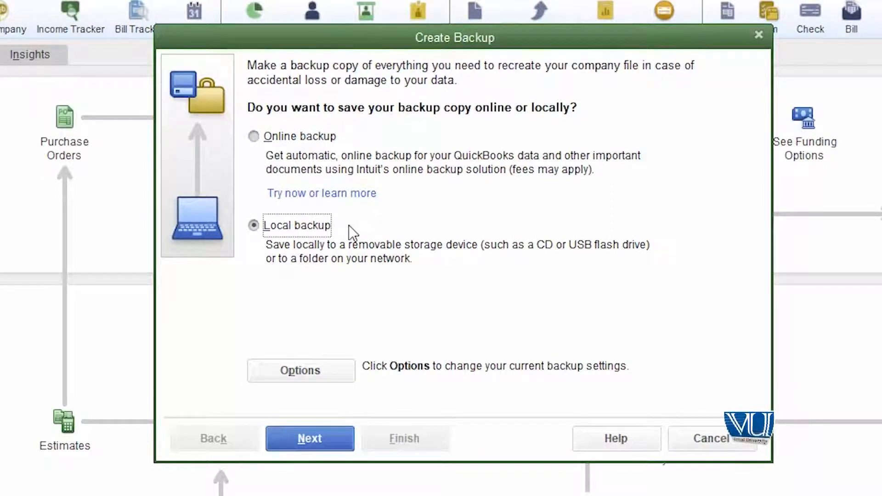
click(270, 363)
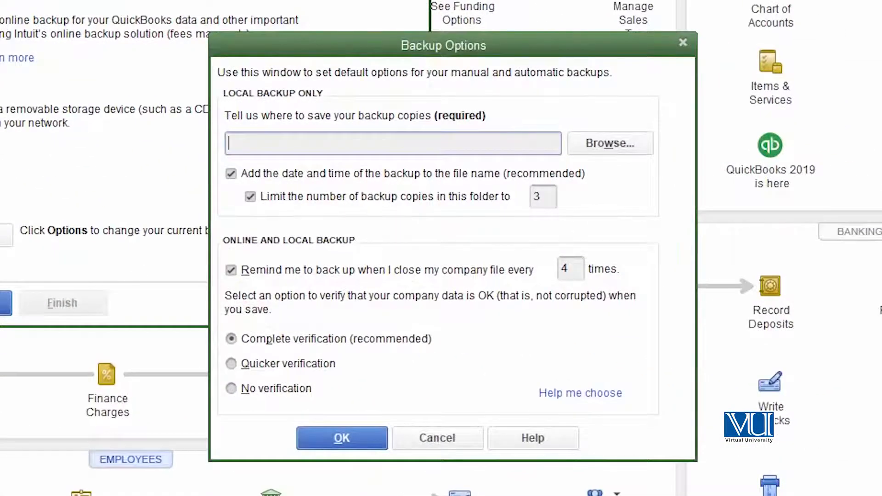
click(590, 141)
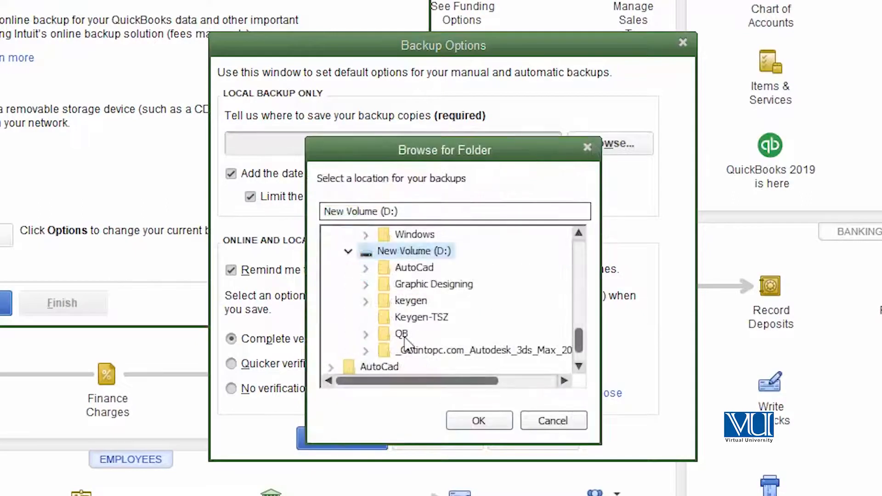
double_click(404, 338)
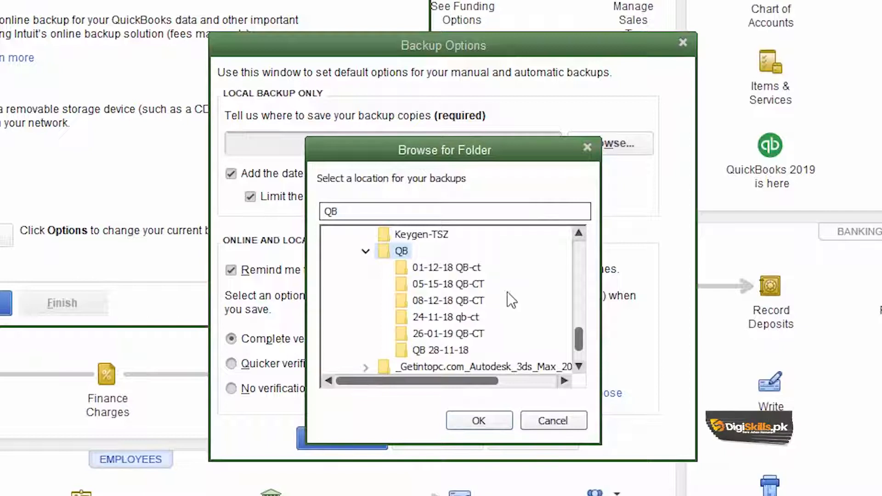
click(479, 421)
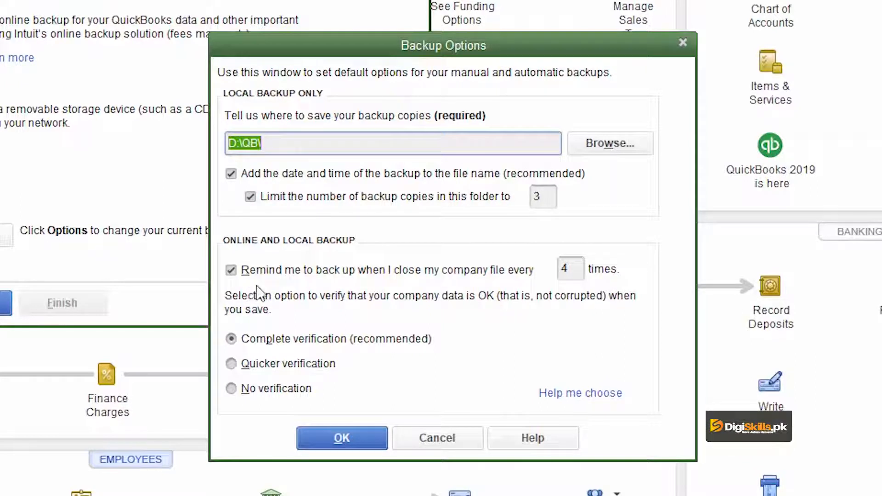
Step: Set the backup reminder to every 5 closings of the company file and proceed with saving the backup now
double_click(580, 269)
text(5)
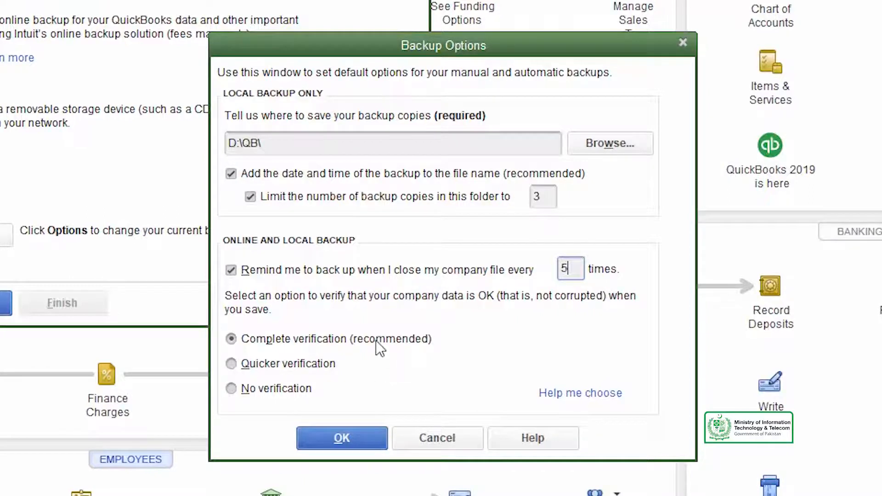
click(357, 440)
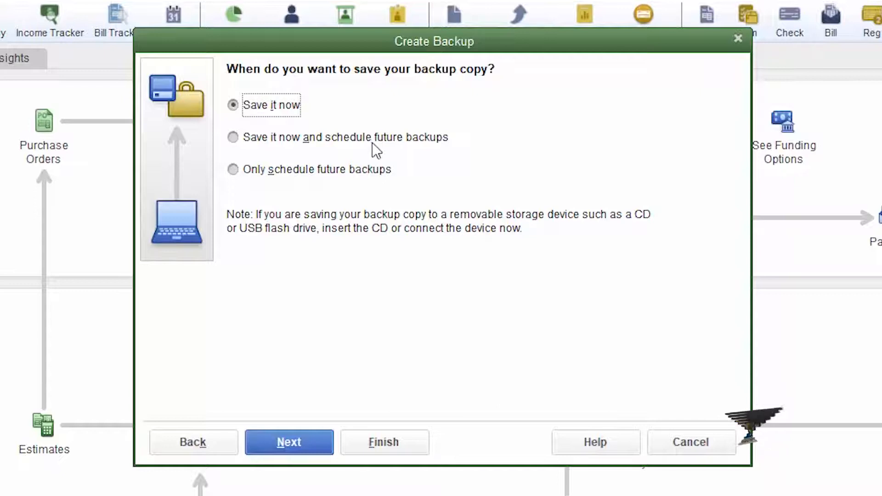
click(291, 445)
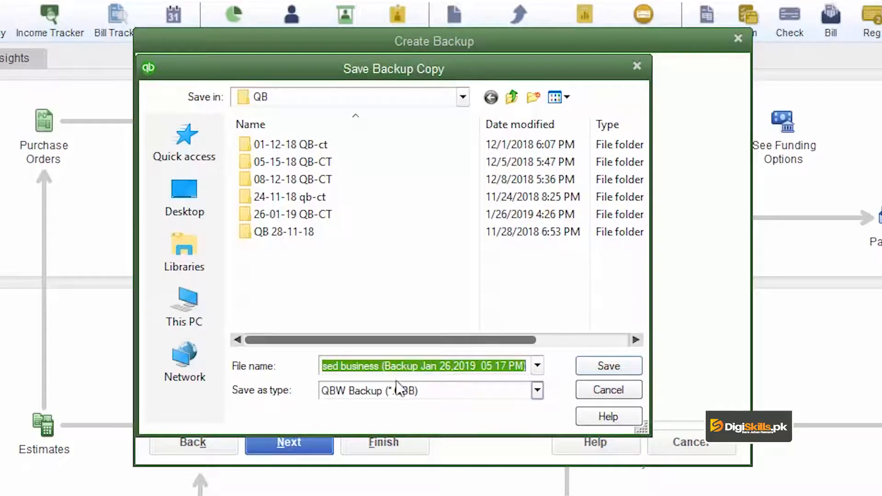
Step: Read through the proposed backup file name, including its date and time part
click(391, 367)
key(Left)
key(Left)
key(Left)
key(Left)
key(Left)
key(Left)
key(Left)
key(Left)
key(Left)
key(Left)
key(Left)
key(Left)
key(Left)
key(Left)
key(Left)
key(Left)
key(Left)
key(Left)
key(Left)
key(Left)
key(Right)
key(Right)
key(Right)
key(Right)
key(Right)
key(Right)
key(Right)
key(Right)
key(Right)
key(Right)
key(Right)
key(Right)
key(Right)
key(Right)
key(Right)
key(Right)
key(Right)
key(Right)
key(Right)
key(Right)
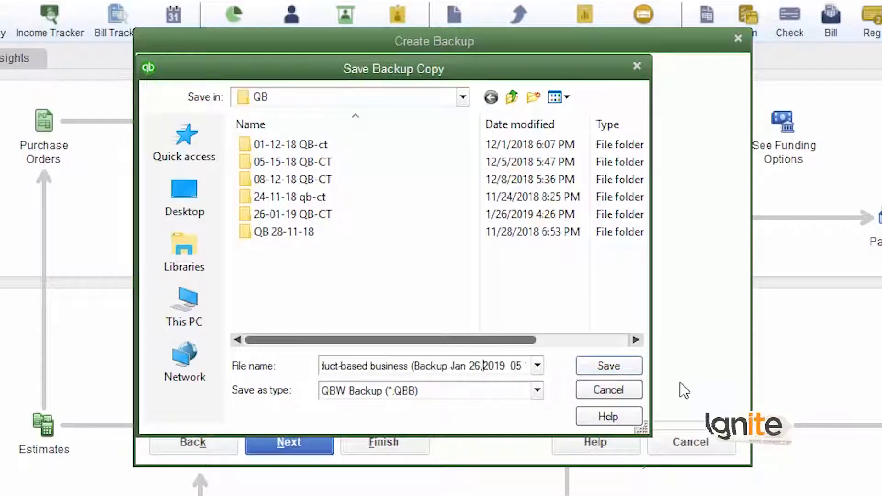
key(Right)
key(Right)
key(Right)
key(Right)
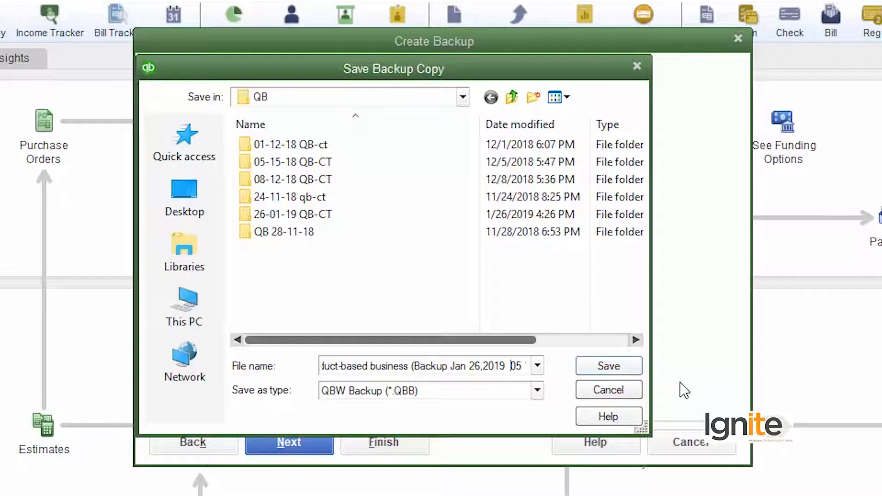
key(Right)
key(Right)
key(Right)
key(Right)
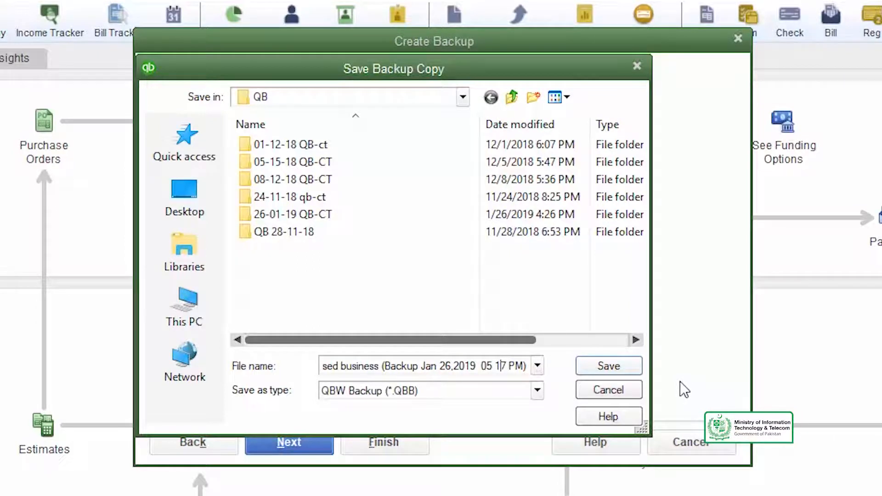
Step: Save the backup copy in the QB folder and locate the file there in File Explorer with a widened name column
click(613, 370)
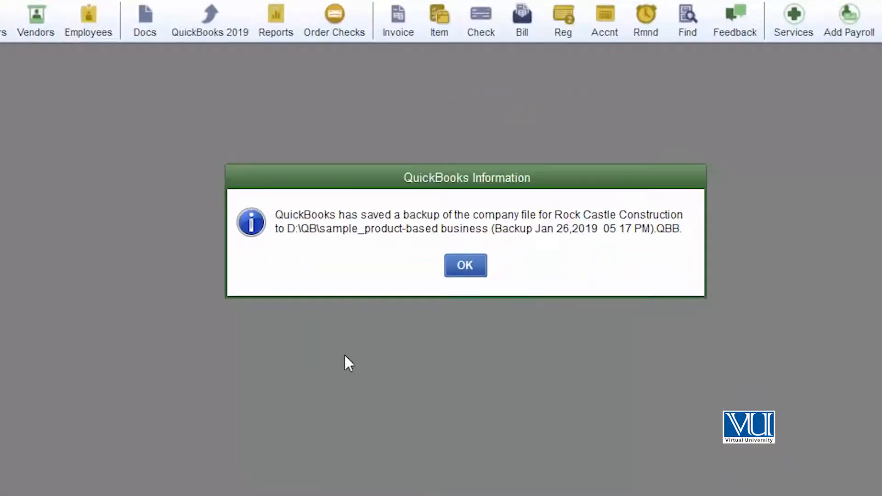
click(464, 269)
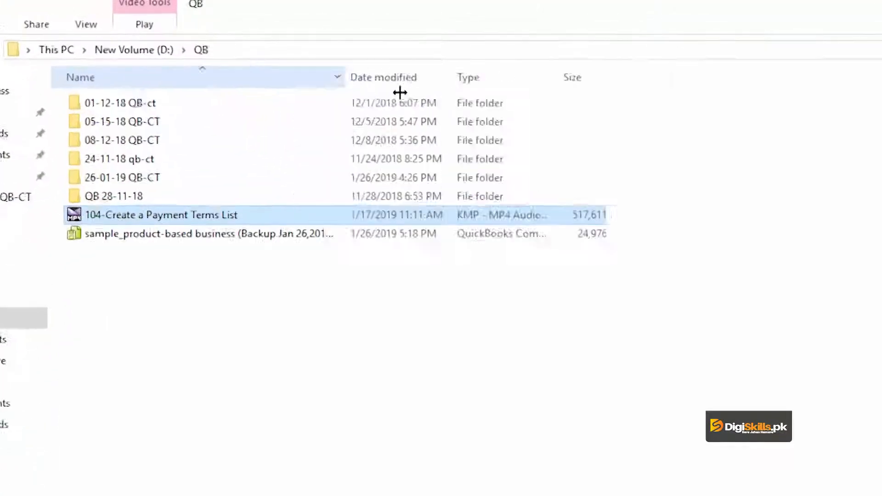
drag(261, 52, 350, 55)
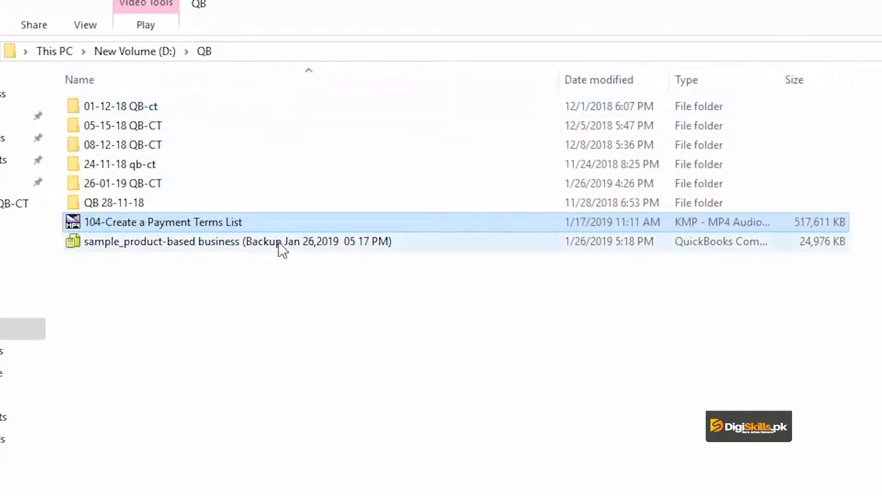
click(215, 244)
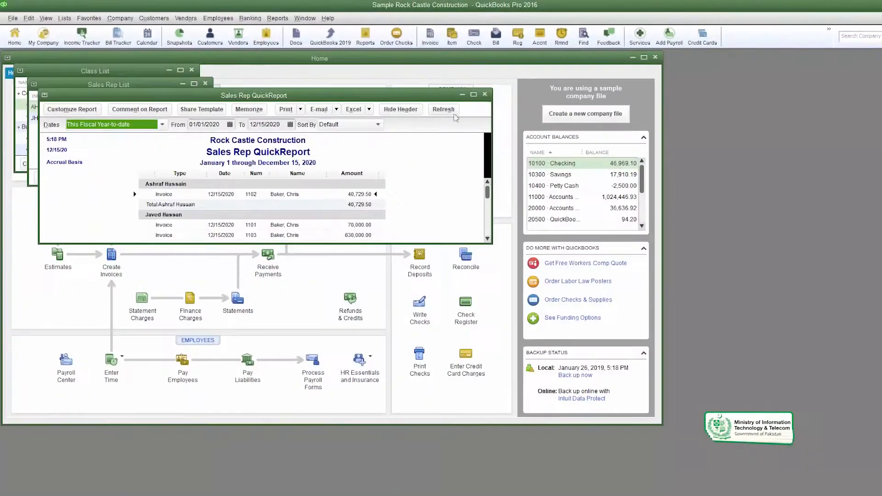
Step: Switch back to QuickBooks and close the Sales Rep QuickReport, Sales Rep List, Class List and Home windows
click(484, 94)
click(205, 84)
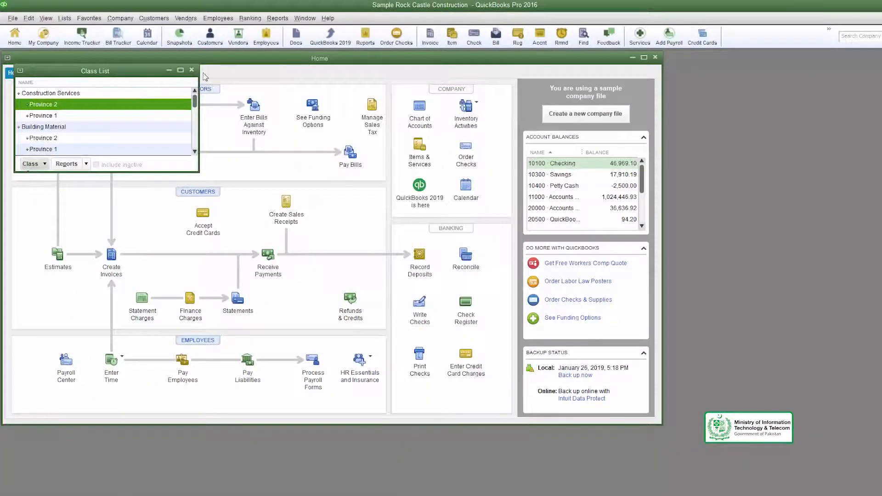
click(193, 70)
click(655, 57)
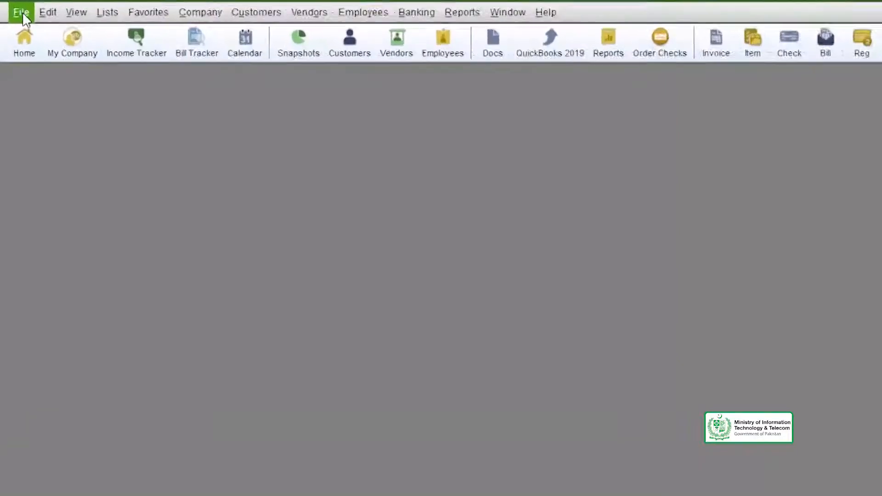
Step: Start restoring the previous local backup sample_product-based business (Backup Jan 26,2019 05 17 PM) from D:\QB
click(13, 18)
mouse_move(50, 74)
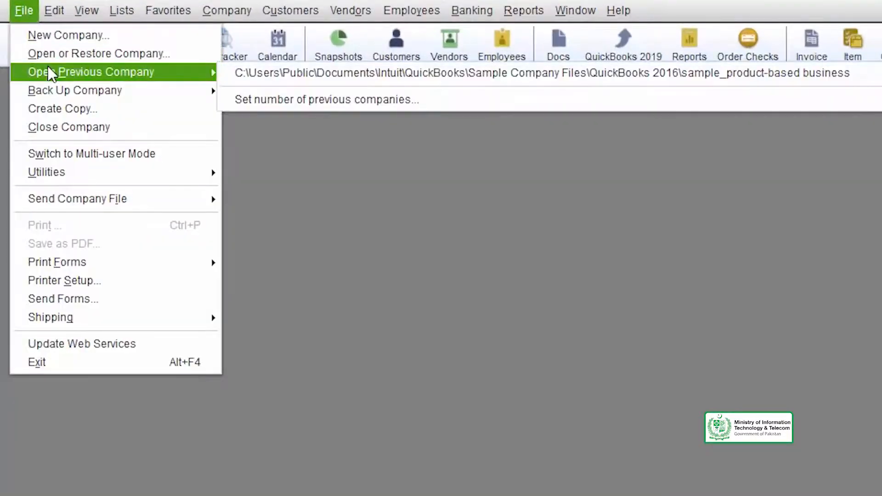
mouse_move(209, 91)
mouse_move(464, 129)
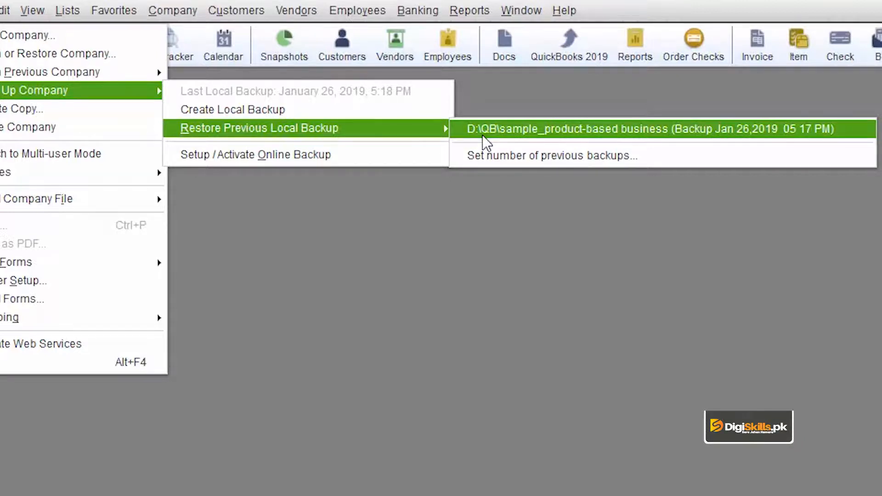
click(482, 133)
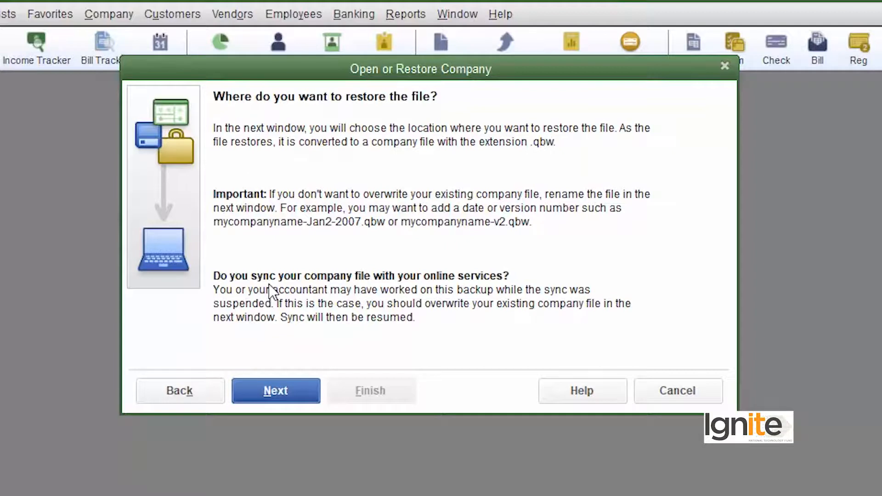
Step: Restore the backup into the QuickBooks 2016 folder as sample_product-based business1 and accept the sample file notice
click(274, 391)
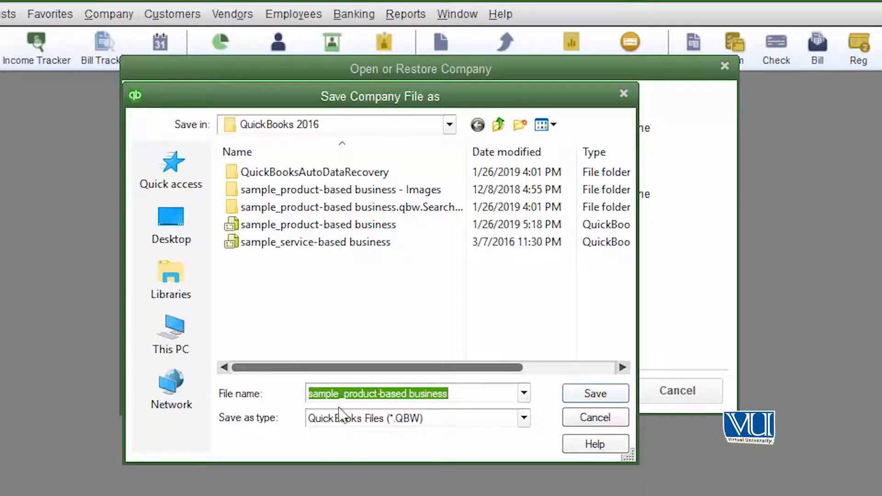
click(459, 397)
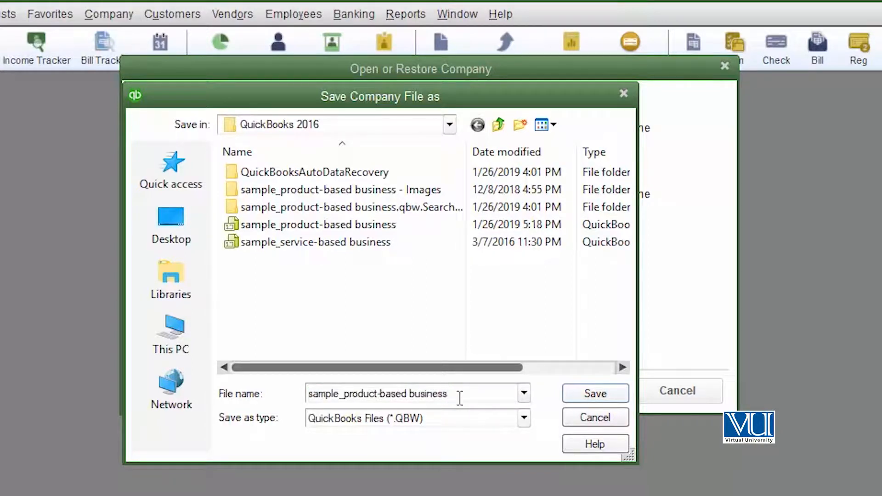
text(1)
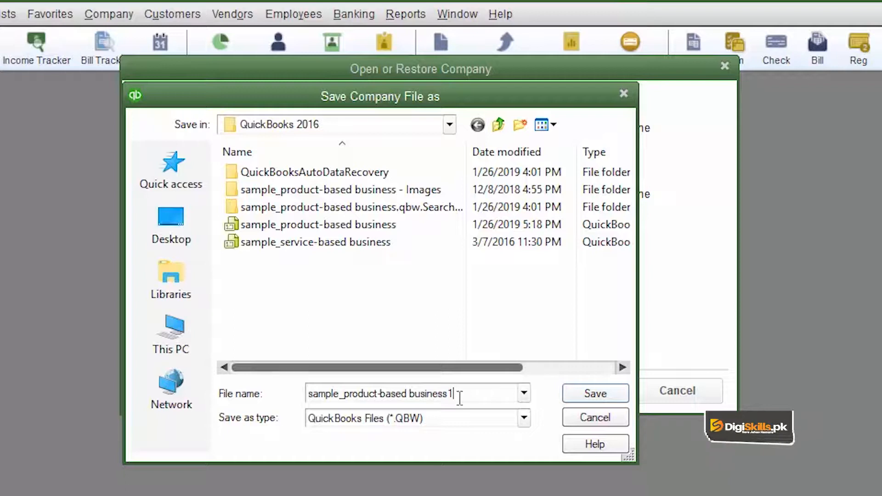
click(577, 395)
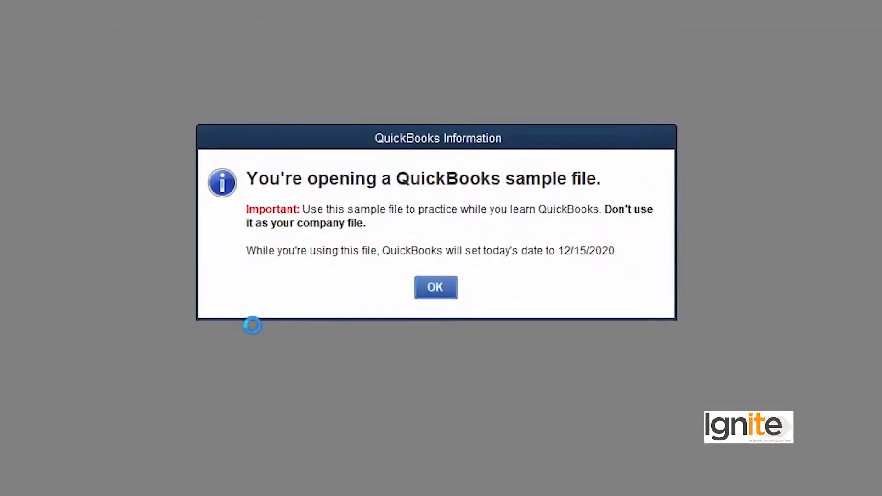
click(434, 288)
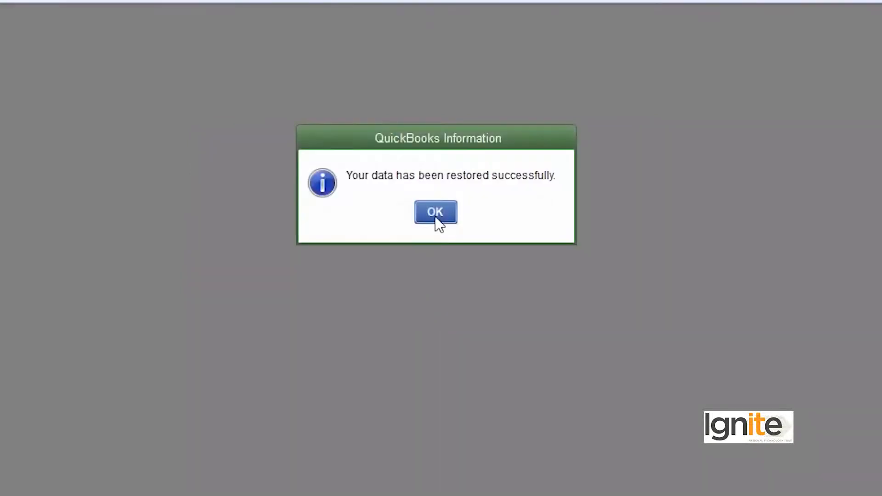